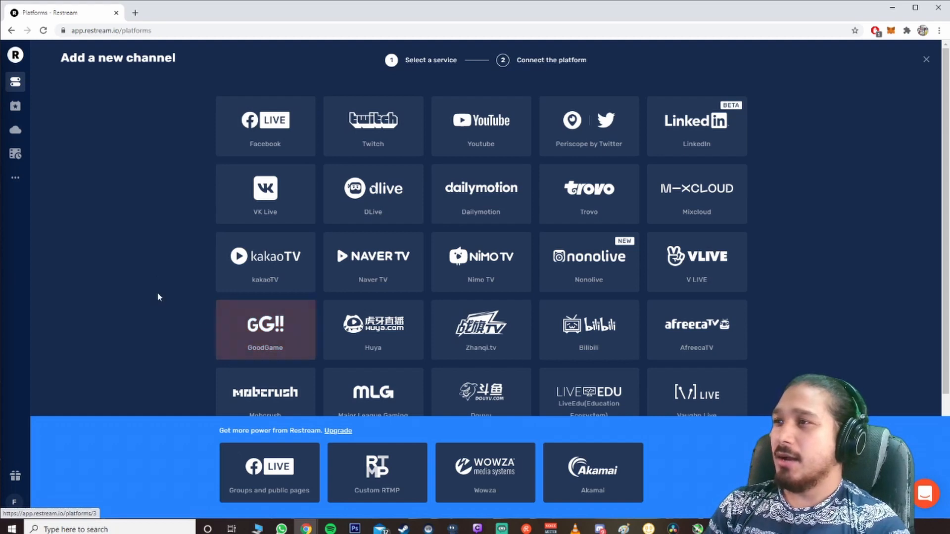
Step: Add a YouTube channel by connecting the Google account's VR Sauce brand, allowing Restream access, and saving the channel settings
left_click(488, 131)
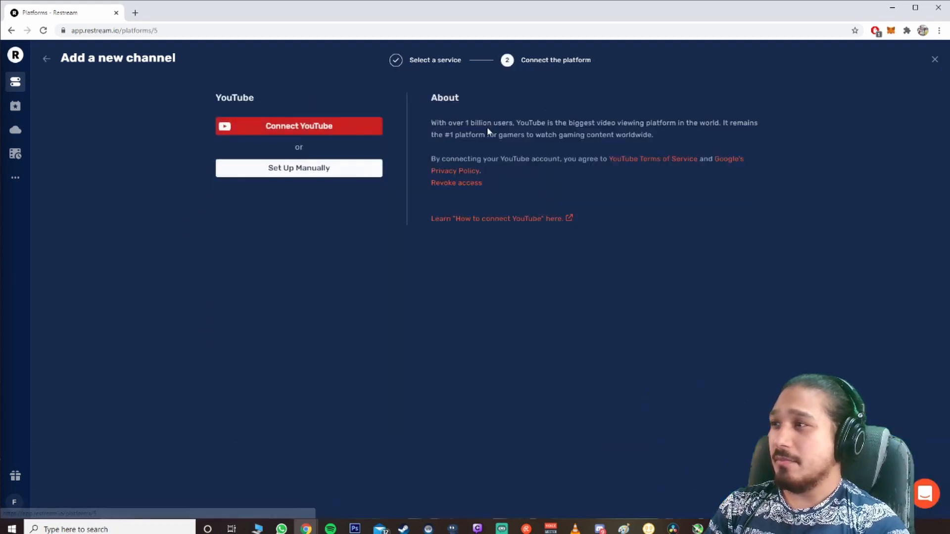
left_click(302, 133)
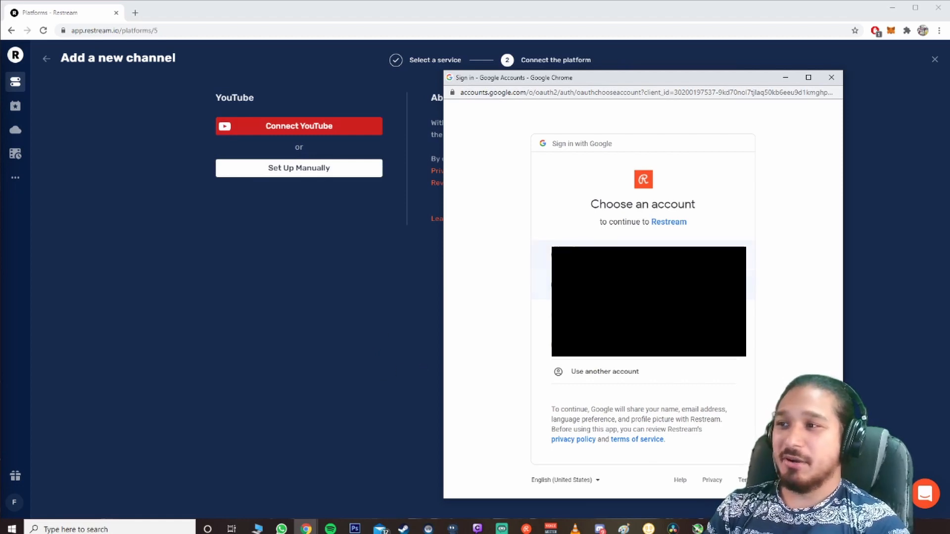
left_click(638, 256)
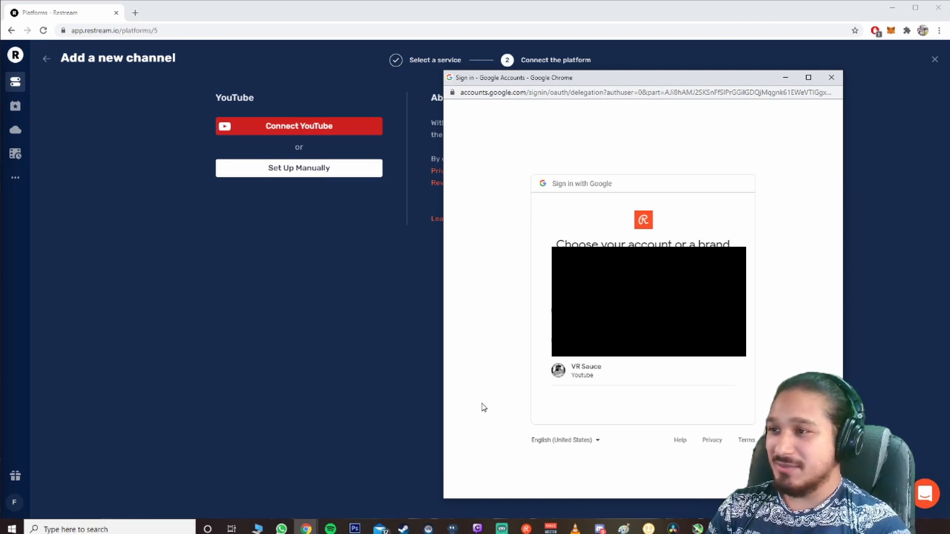
left_click(630, 375)
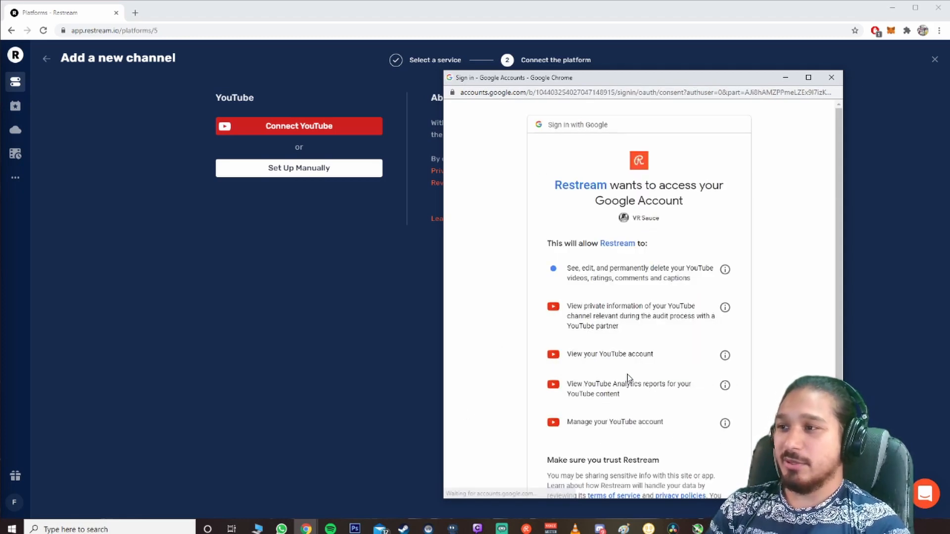
scroll(647, 354, "down", 2)
scroll(599, 252, "up", 2)
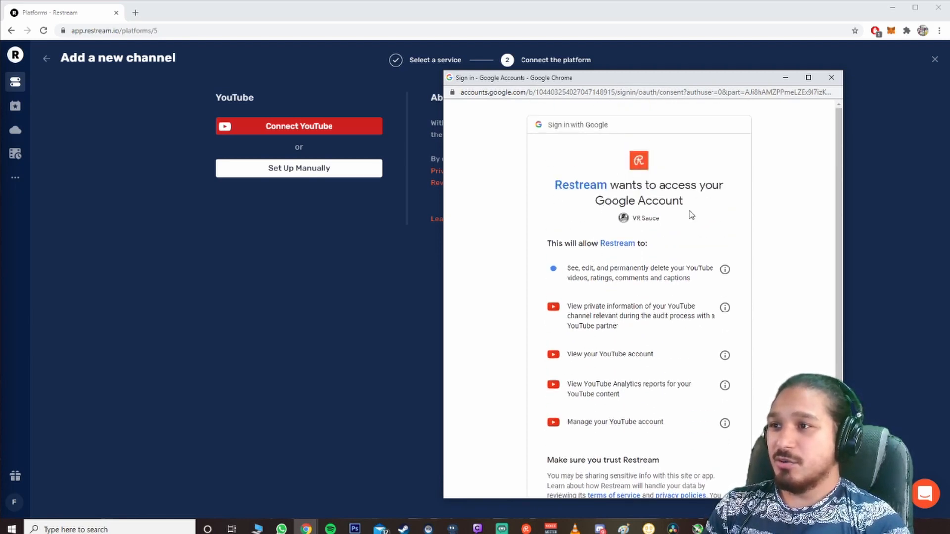
scroll(600, 186, "down", 3)
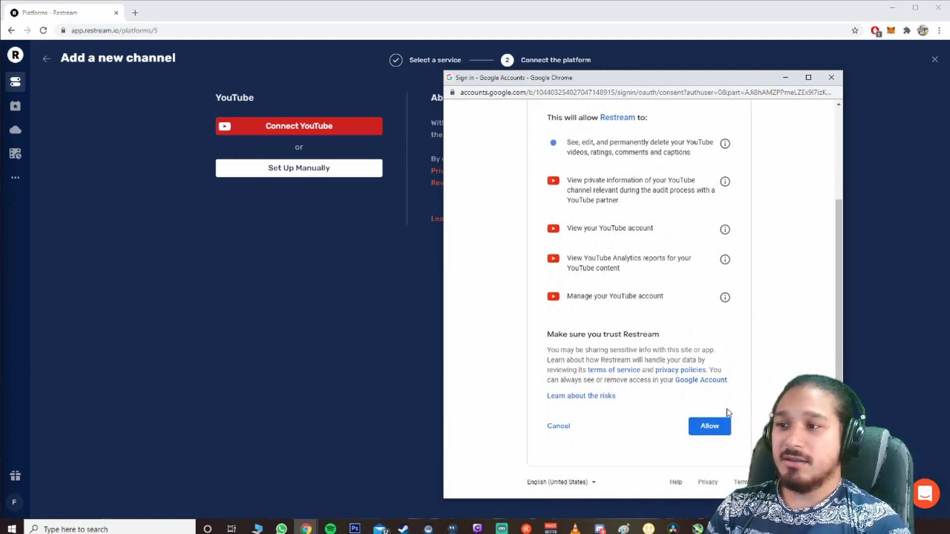
left_click(710, 425)
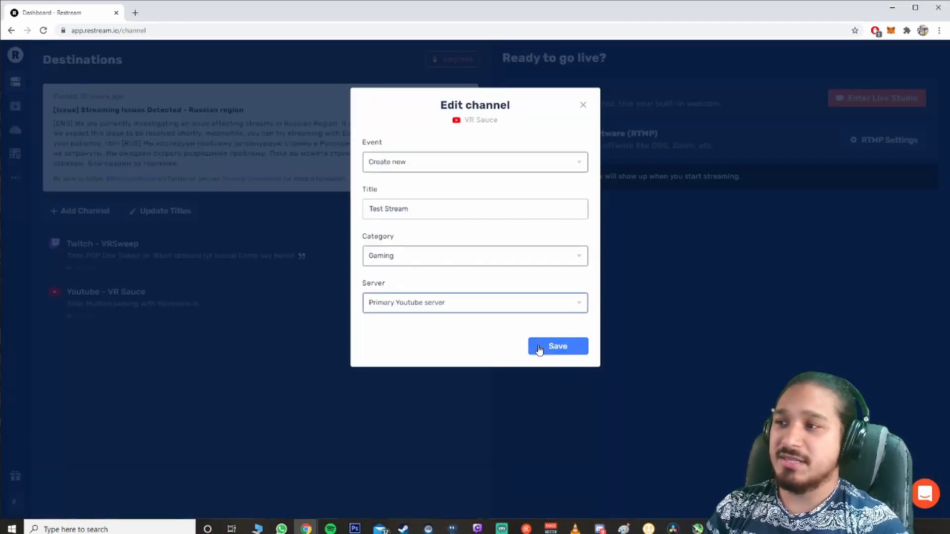
left_click(541, 349)
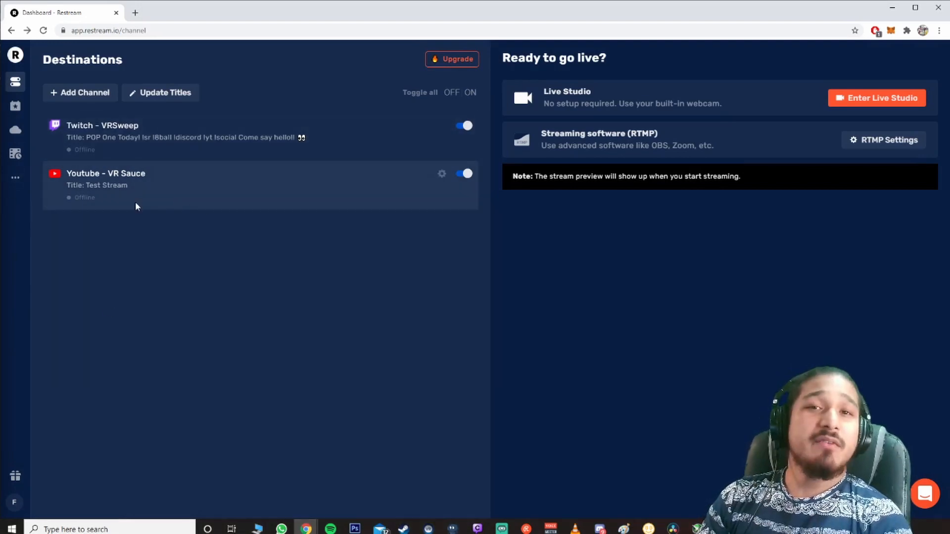
Step: Open the Restream Chat app in the browser
left_click(15, 184)
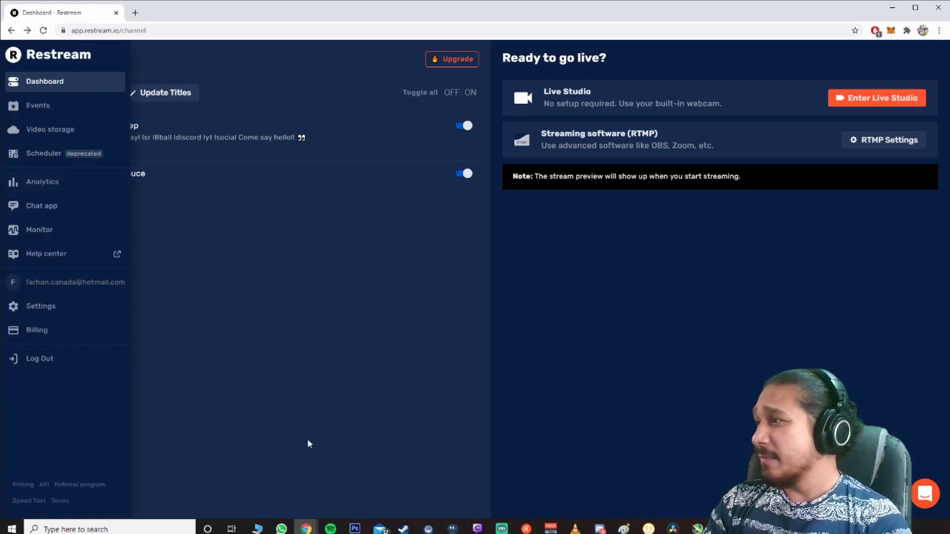
left_click(52, 214)
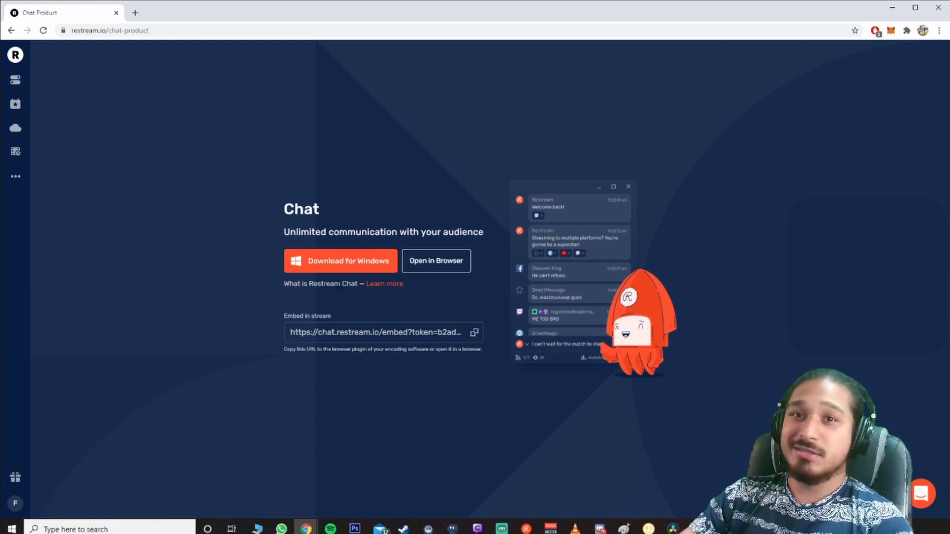
left_click(434, 269)
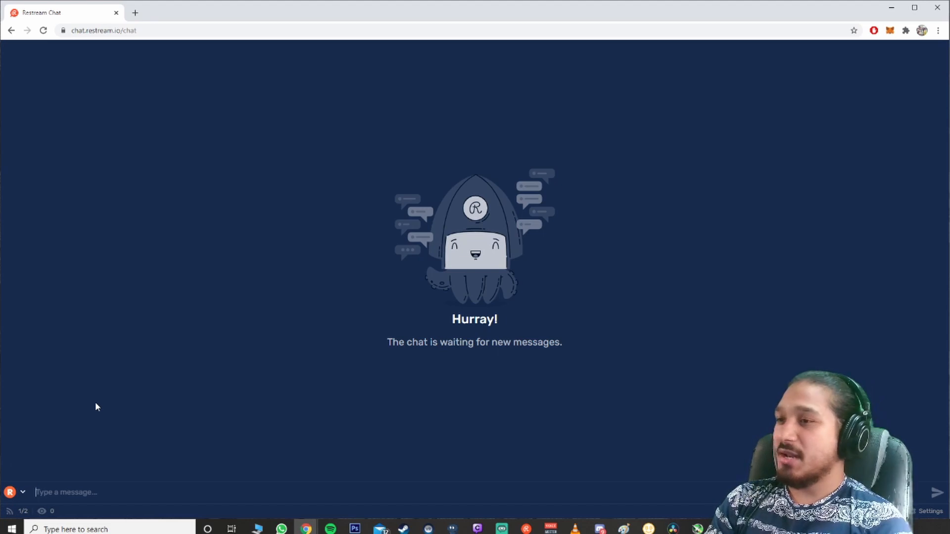
Step: Examine the chat's sender selector listing the connected channels
left_click(17, 497)
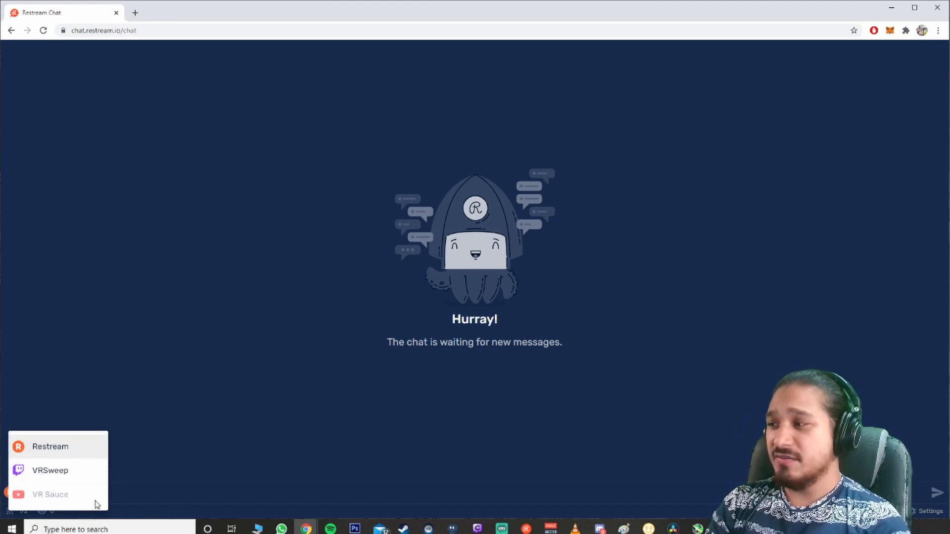
left_click(115, 328)
left_click(9, 494)
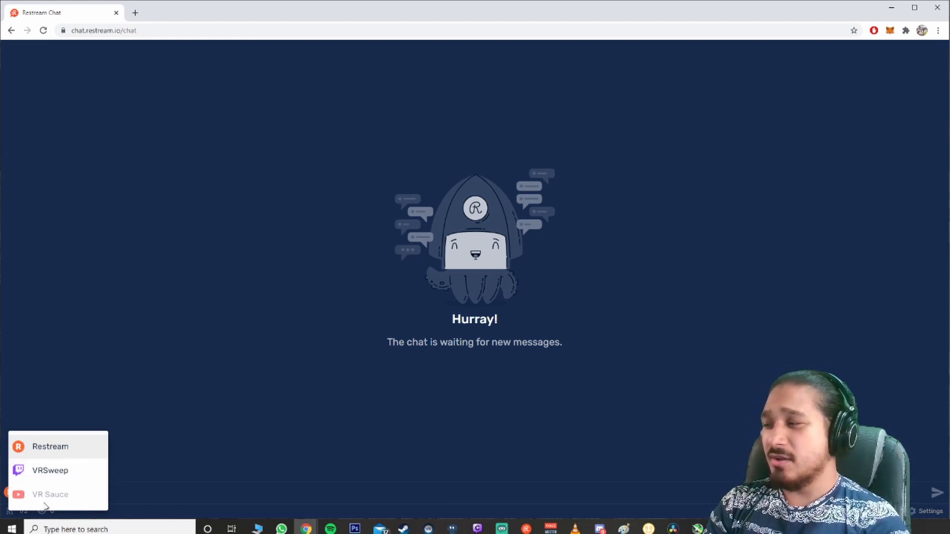
left_click(237, 370)
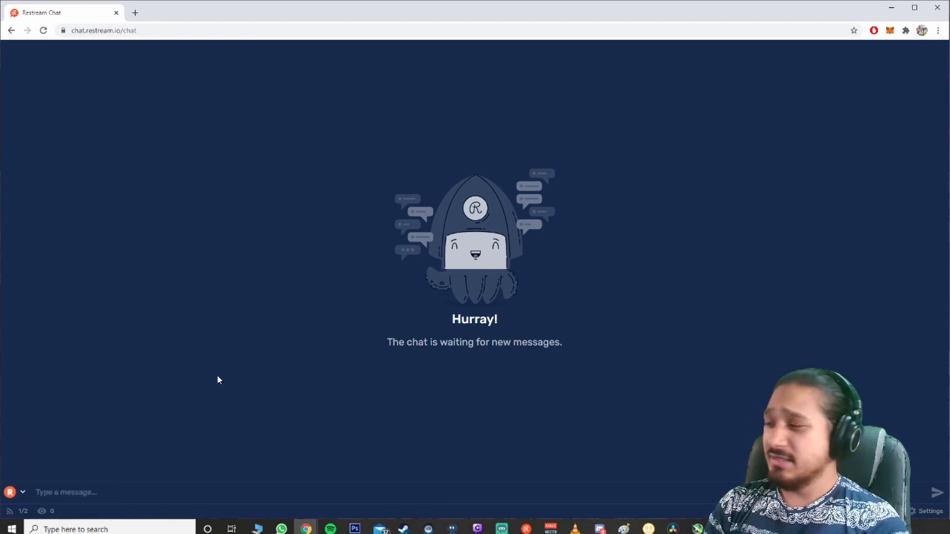
left_click(11, 493)
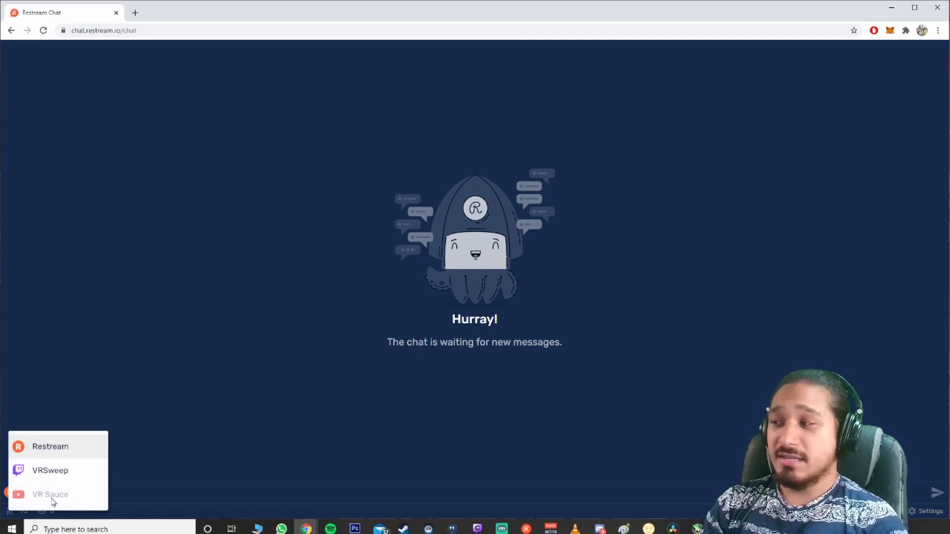
left_click(187, 354)
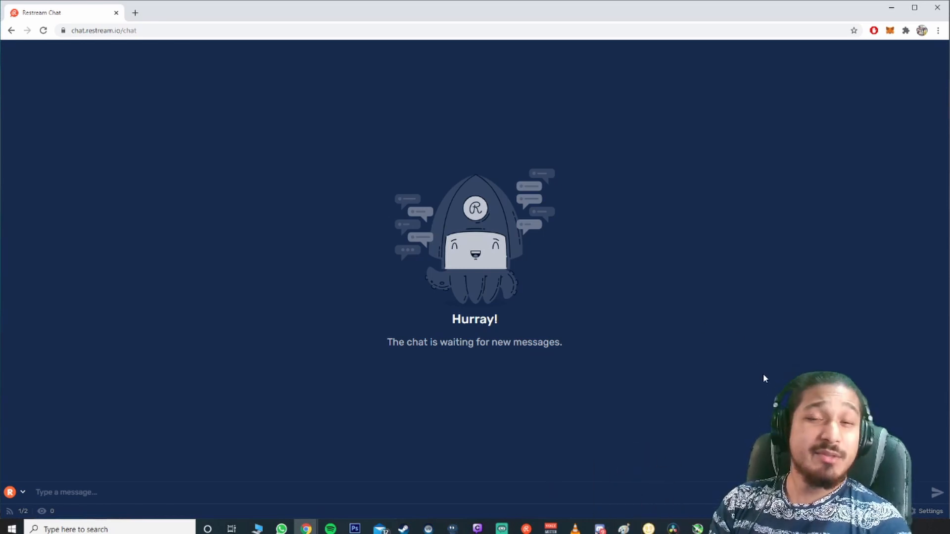
Step: Open the chat's Embed in stream settings and set the chat background opacity to 50%
left_click(923, 513)
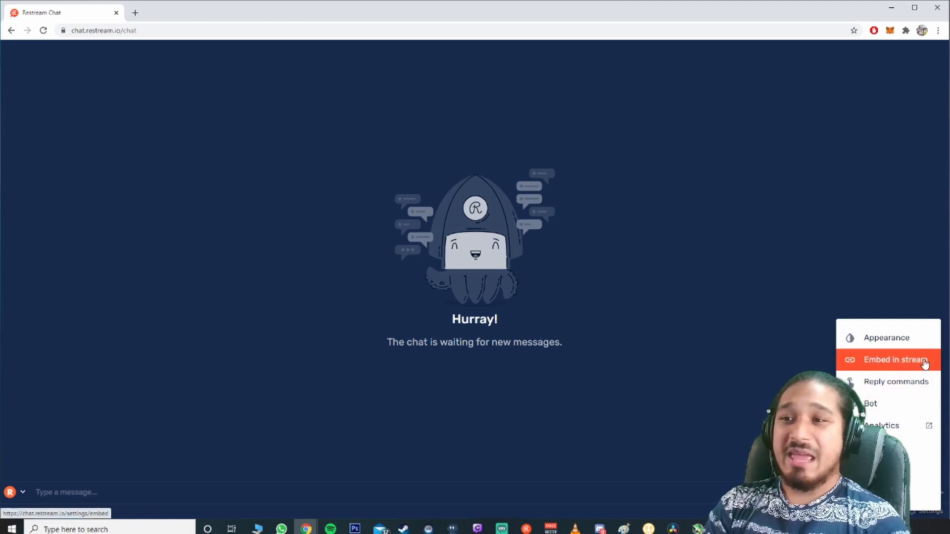
left_click(880, 360)
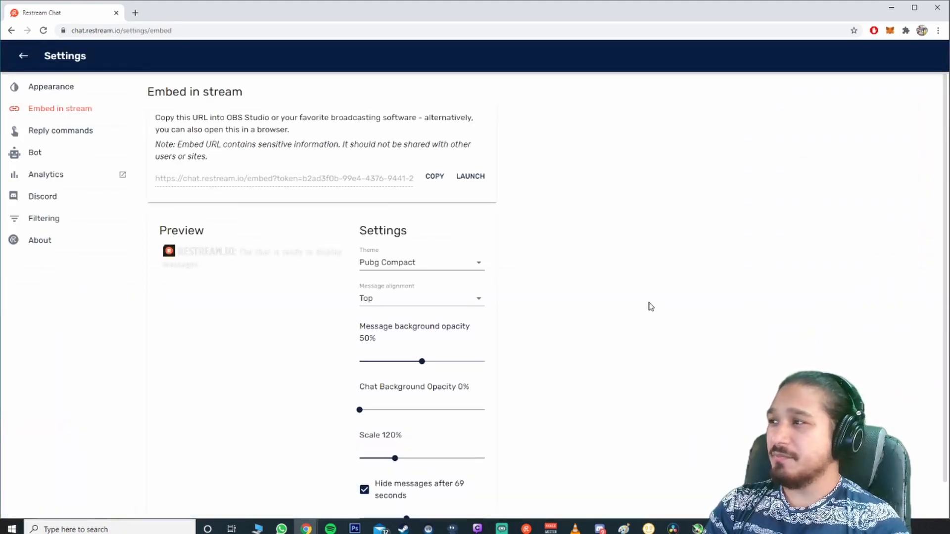
scroll(638, 306, "down", 1)
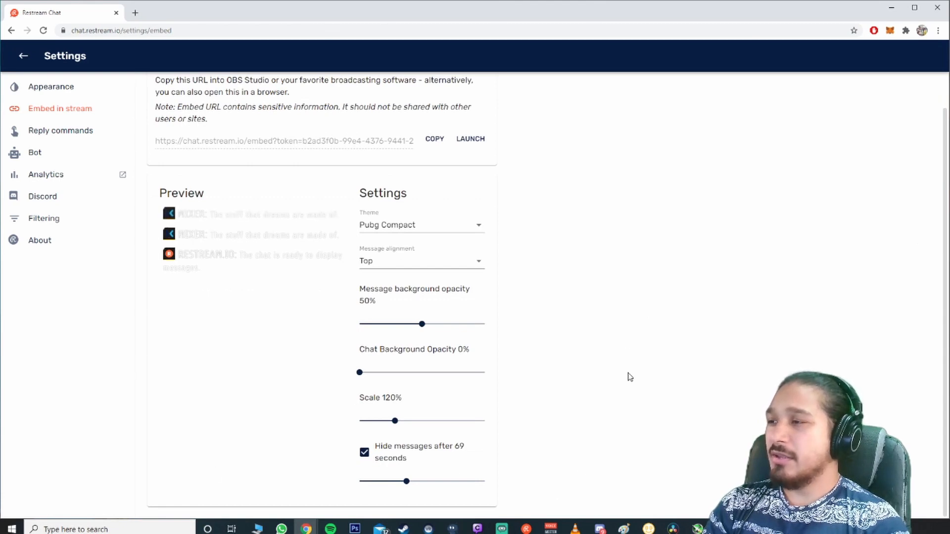
left_click_drag(364, 375, 421, 374)
mouse_move(383, 428)
left_mouse_down()
mouse_move(417, 429)
mouse_move(392, 420)
left_mouse_up()
left_click(400, 225)
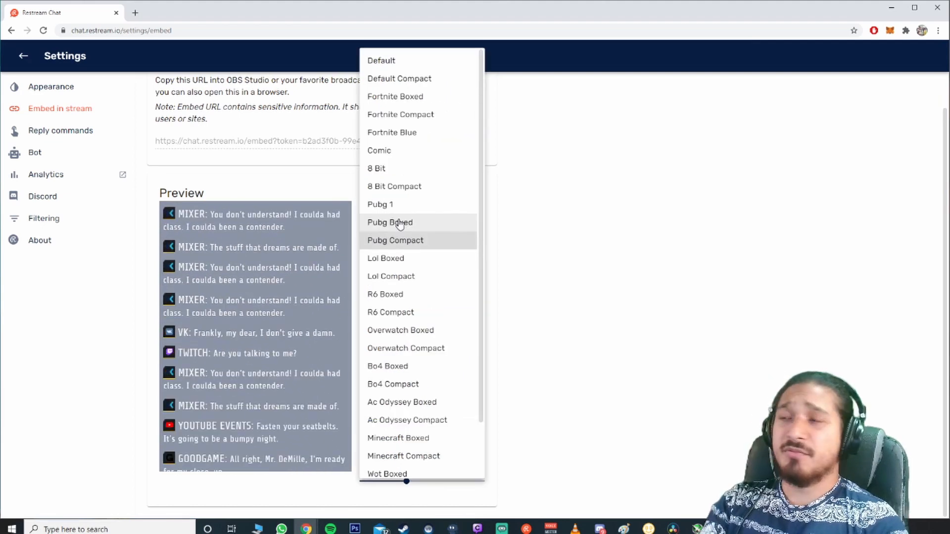
left_click(573, 220)
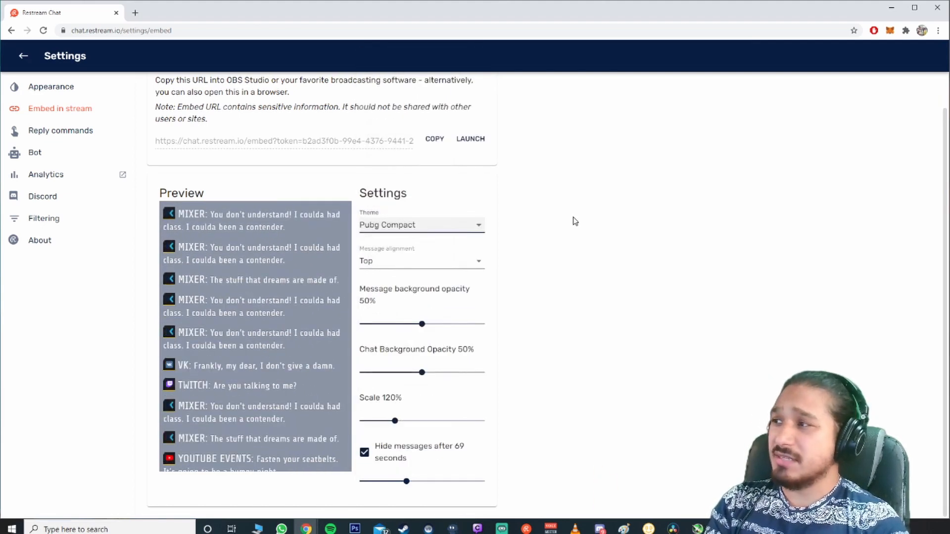
Step: Copy the chat embed URL and minimize the browser window
scroll(559, 225, "up", 1)
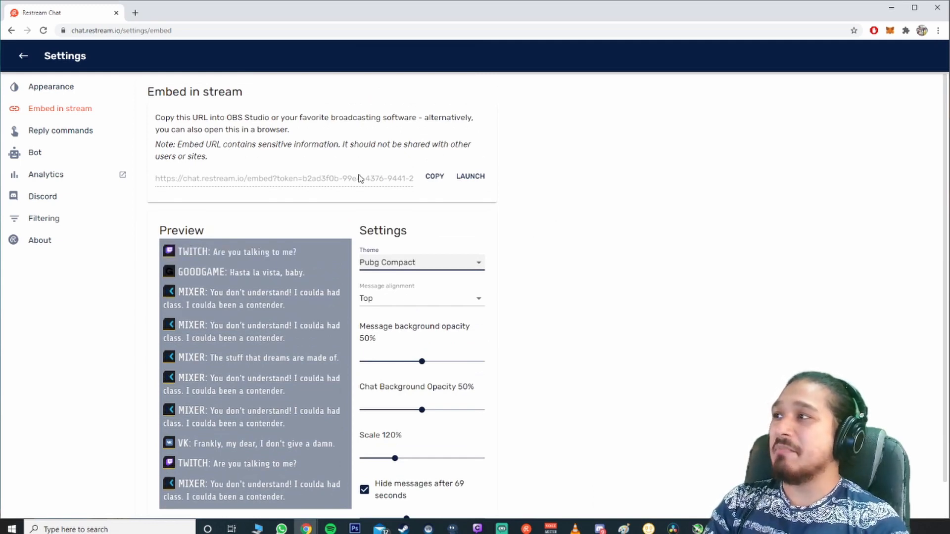
left_click(432, 181)
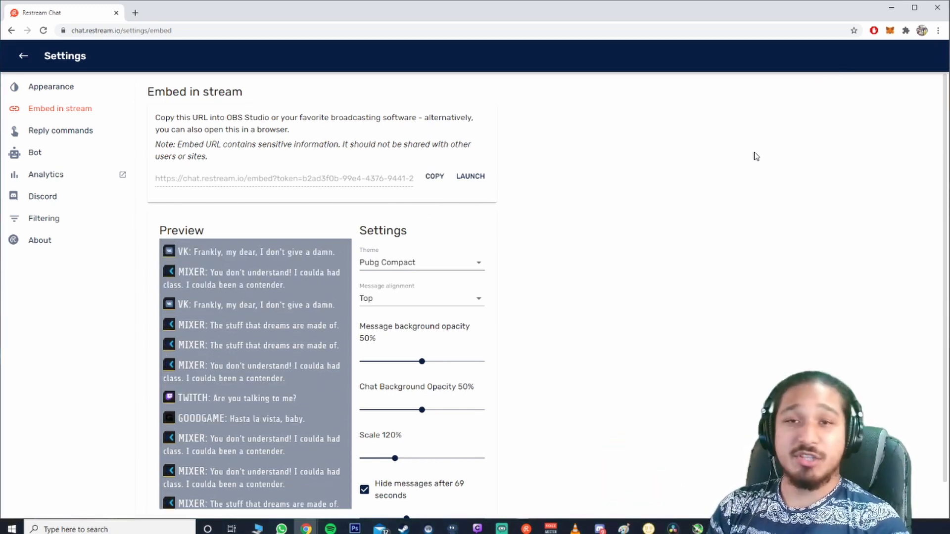
left_click(892, 8)
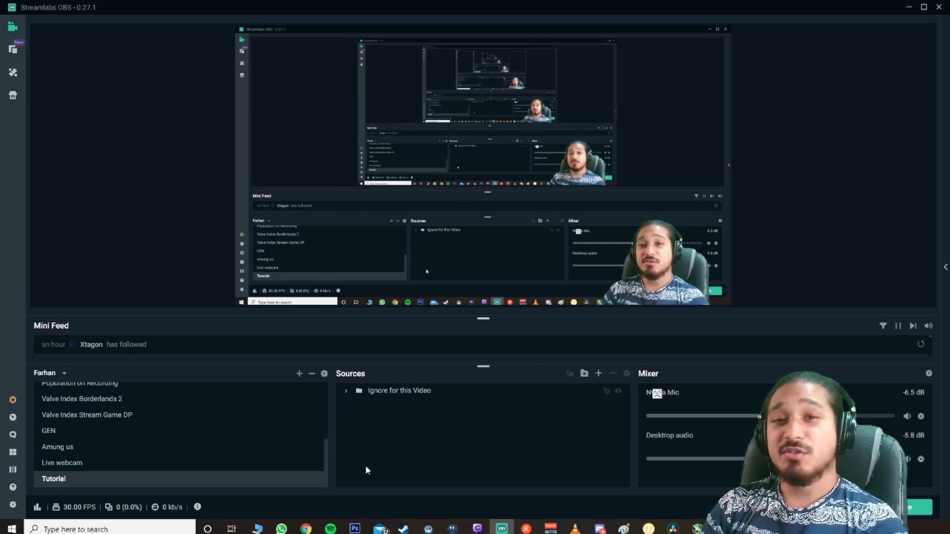
Step: Add a new Browser Source named Restream Chat to the current scene
left_click(598, 374)
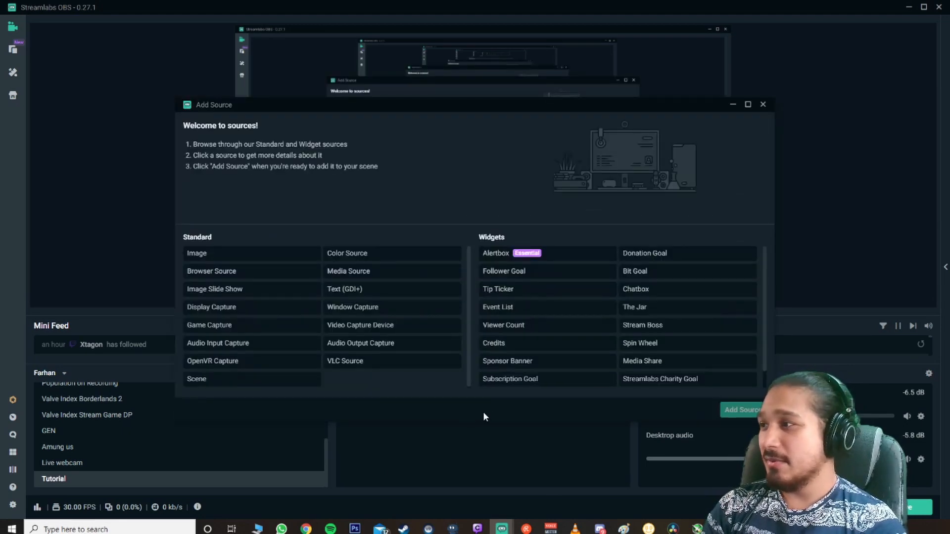
left_click(211, 276)
double_click(212, 273)
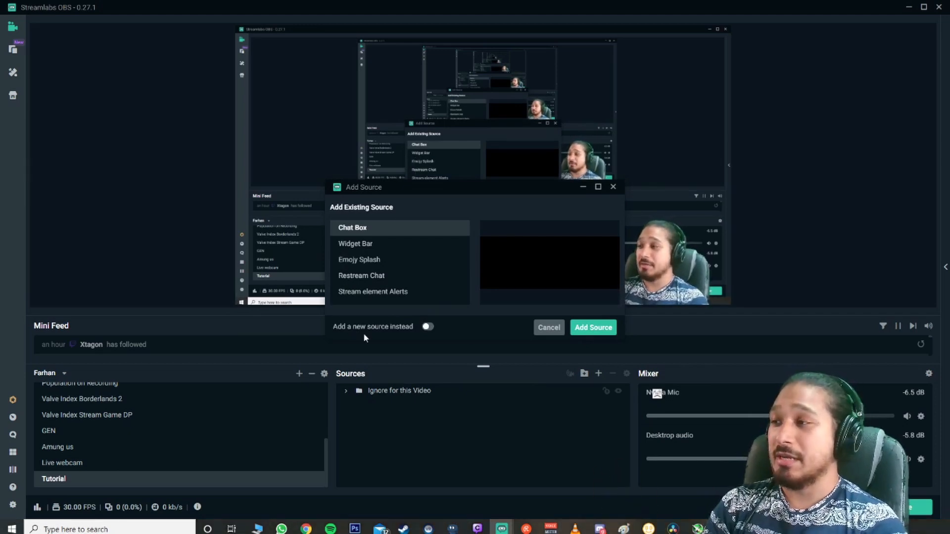
left_click(428, 328)
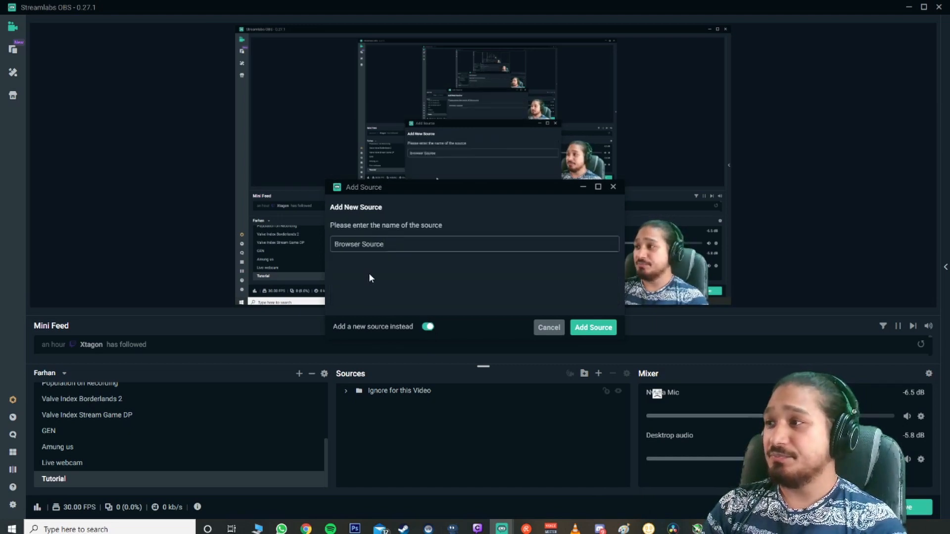
left_click_drag(397, 244, 320, 245)
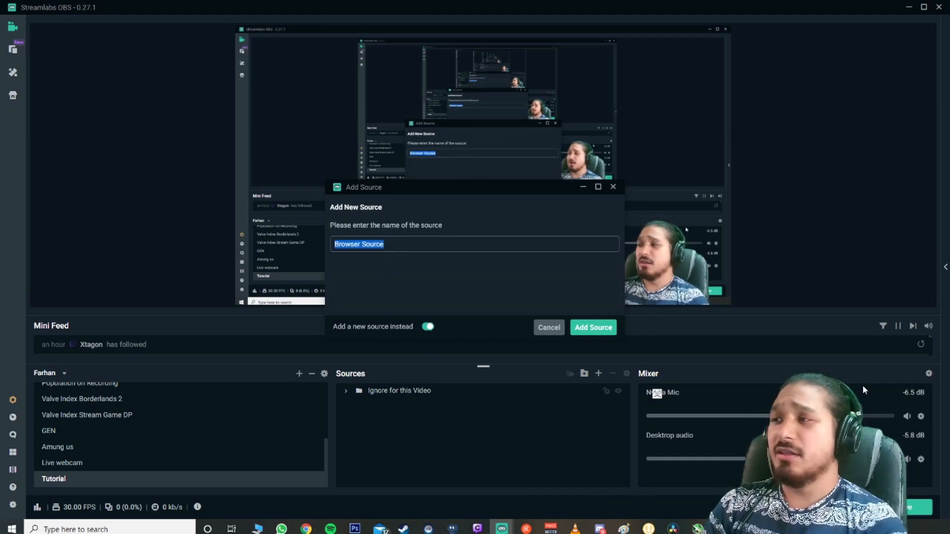
type("Restre")
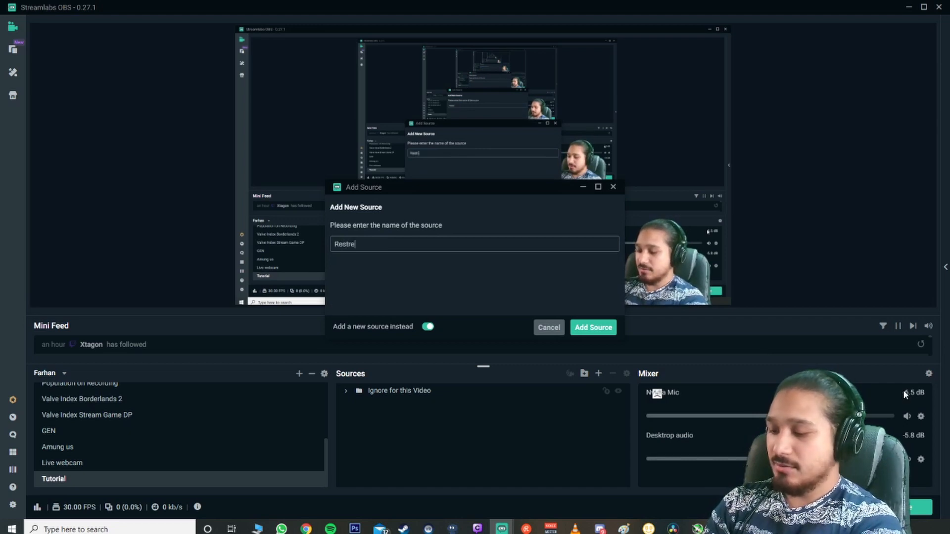
type("am Chat")
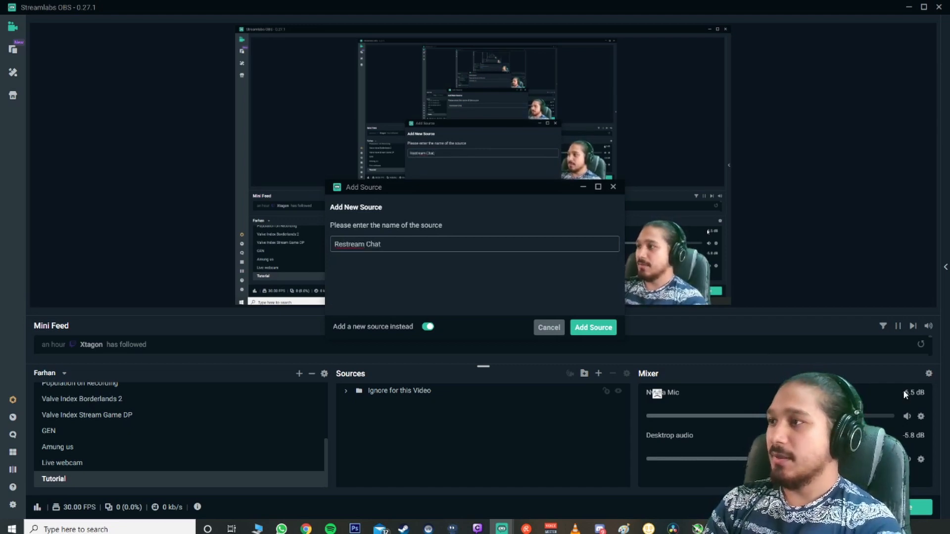
left_click(593, 327)
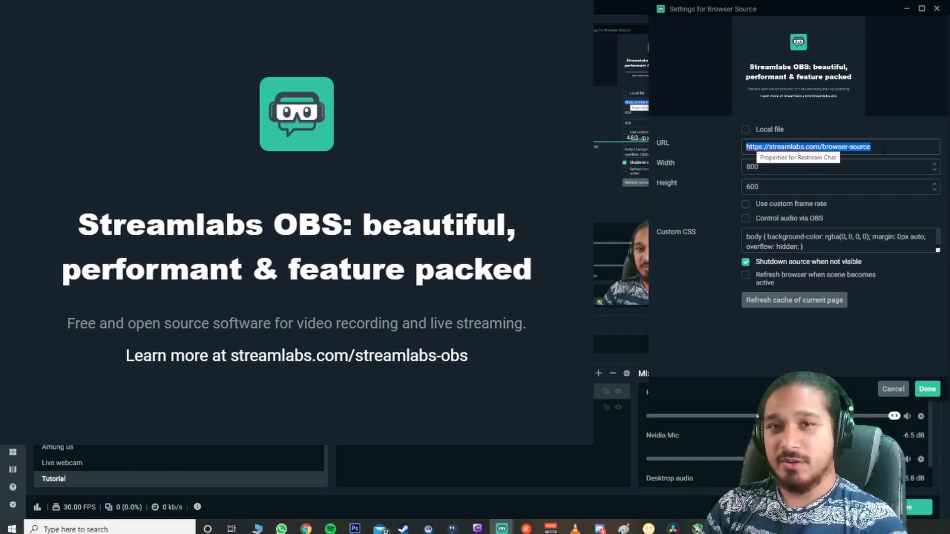
Step: Paste the chat embed URL into the browser source's URL and refresh the page cache
key("ctrl+v")
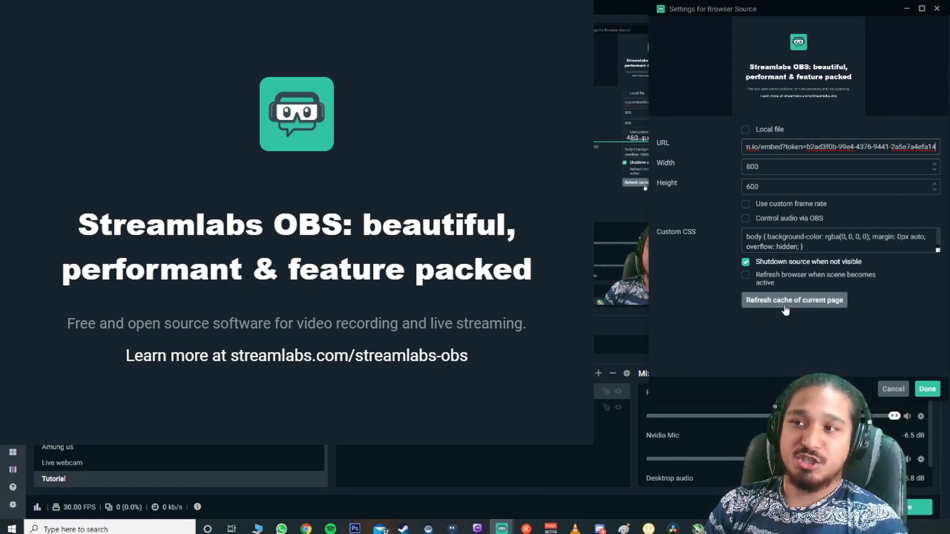
left_click(805, 303)
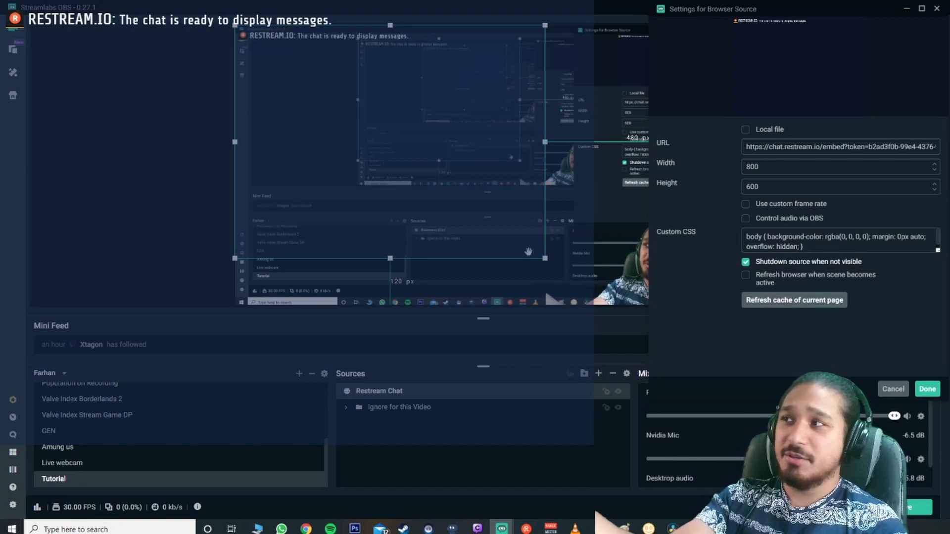
Step: Move the Restream Chat overlay to the preview's top-left corner and shrink it to a small box
left_click(401, 177)
left_click_drag(401, 176, 415, 193)
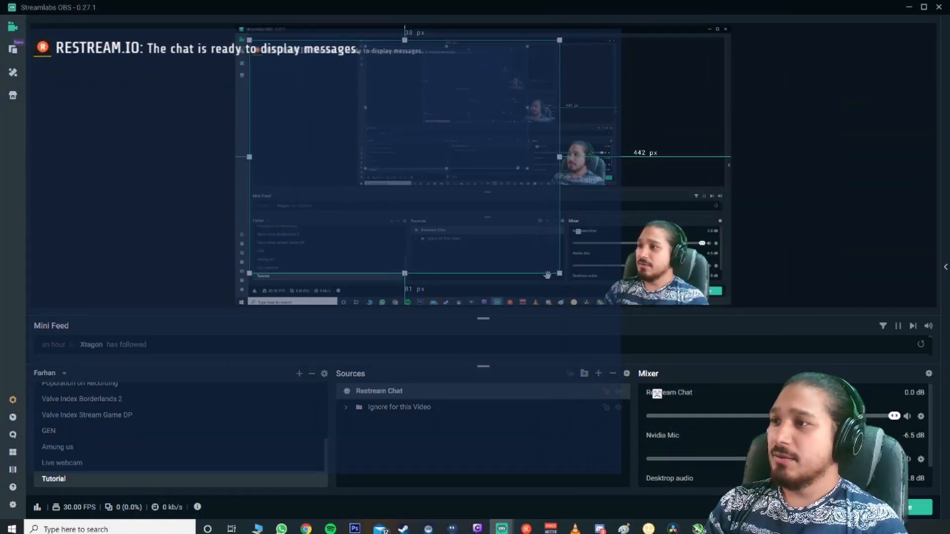
left_click_drag(559, 273, 355, 119)
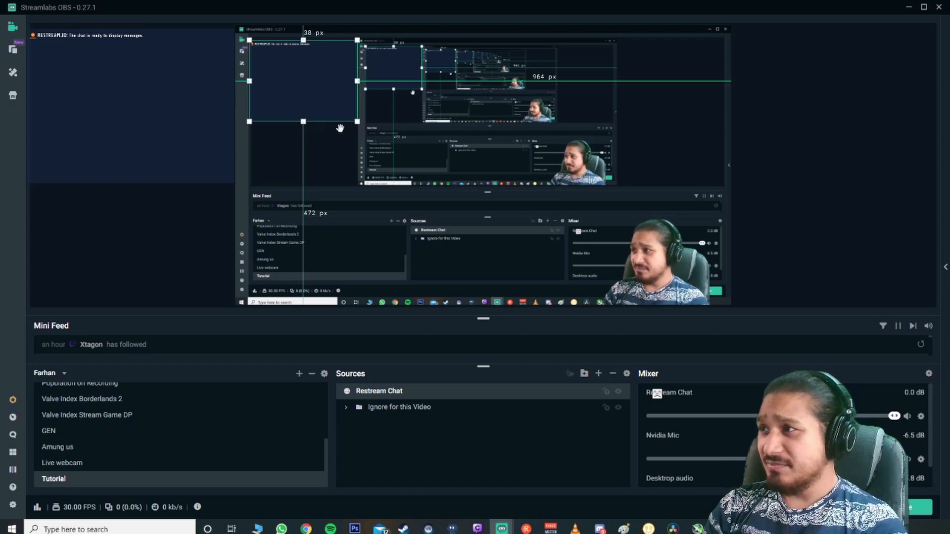
Step: Enlarge the Restream Chat overlay and set the browser source's width to 400
left_click_drag(355, 120, 474, 196)
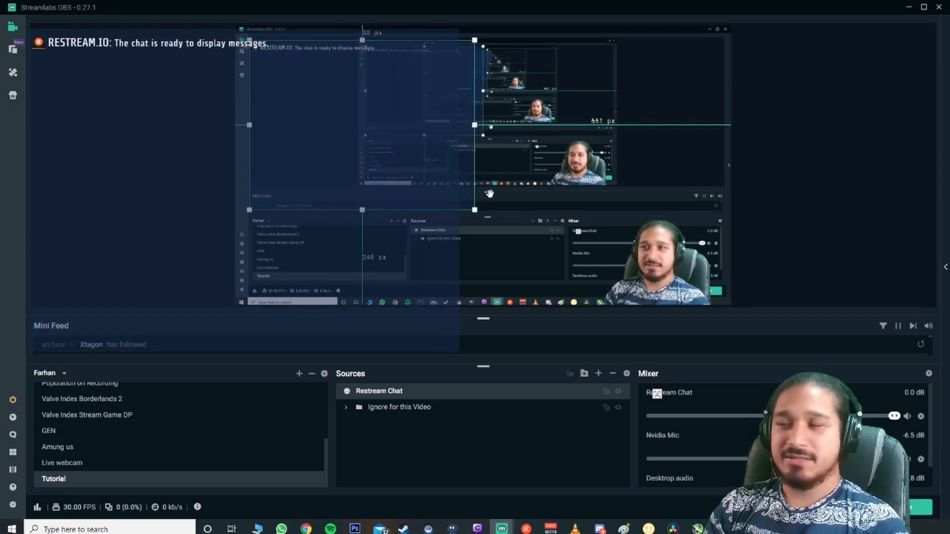
mouse_move(503, 530)
left_click(559, 504)
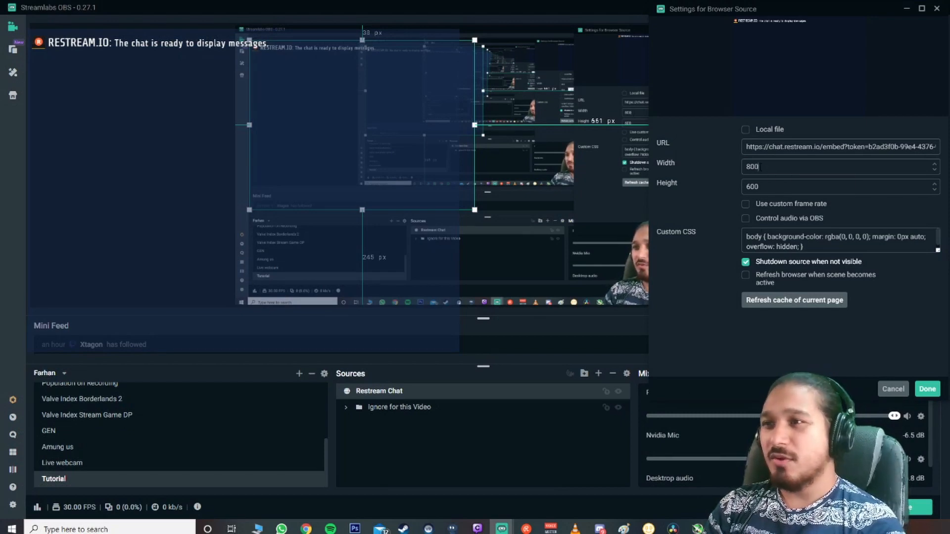
double_click(752, 167)
type("4000")
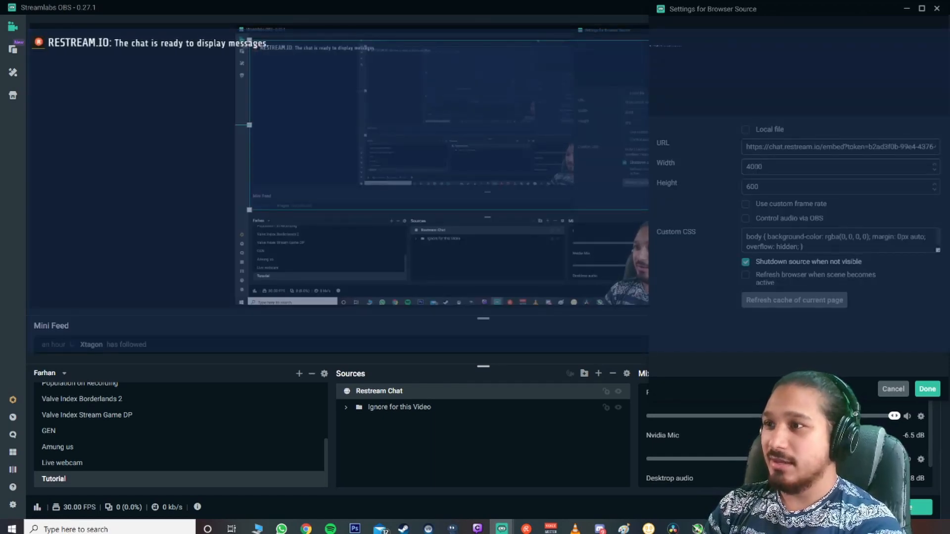
key("BackSpace")
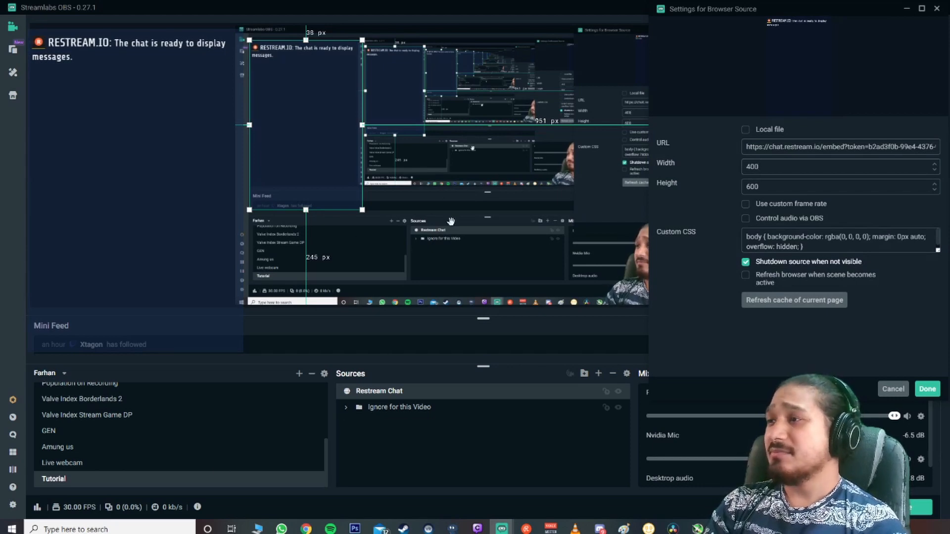
Step: Reselect the Restream Chat overlay and set its browser source height to 515
left_click(391, 108)
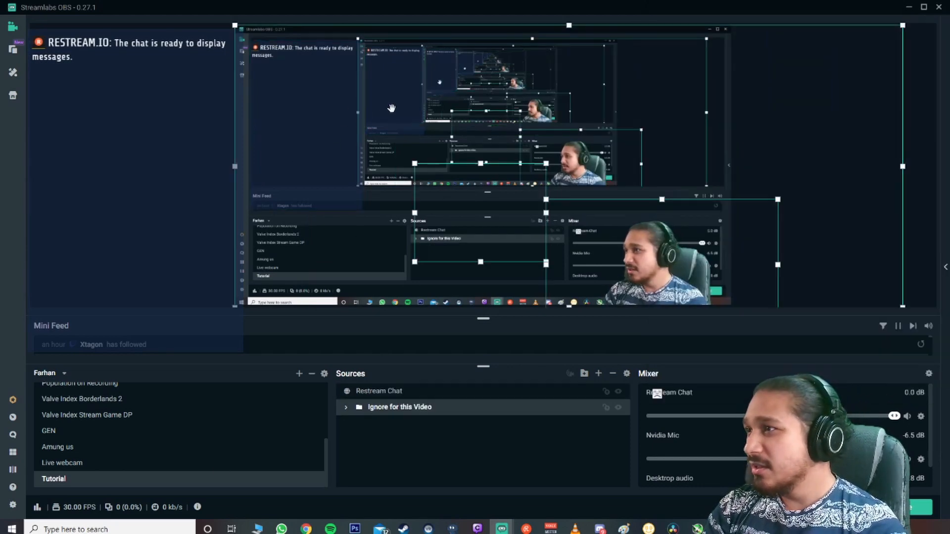
left_click(351, 195)
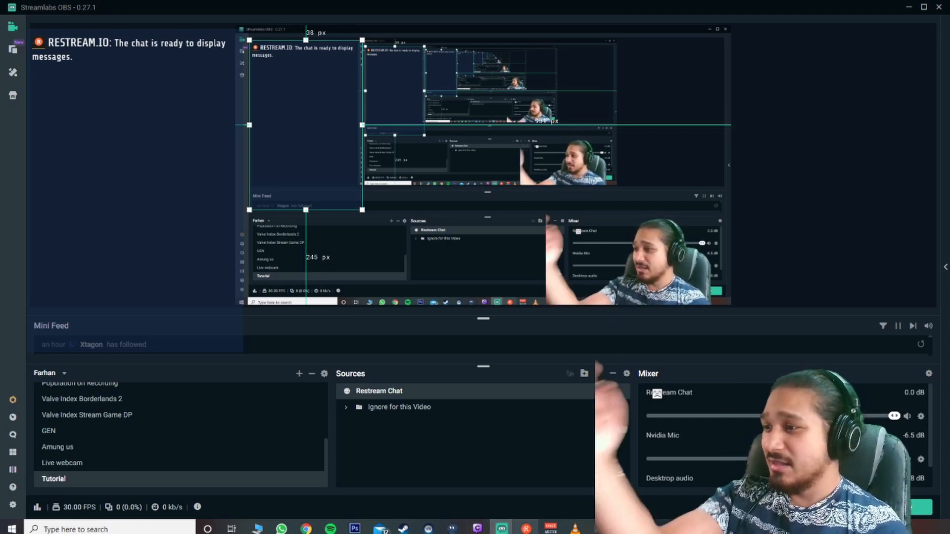
mouse_move(501, 528)
left_click(556, 485)
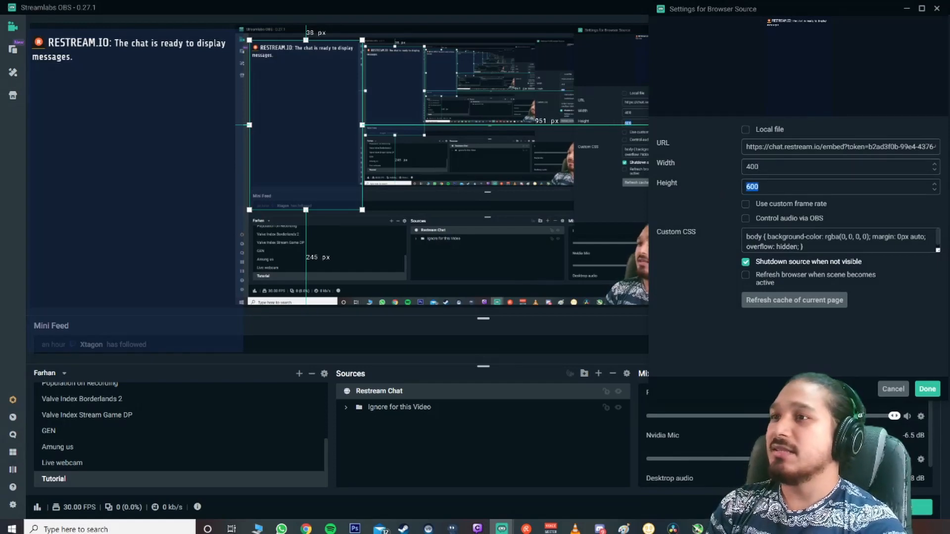
type("500")
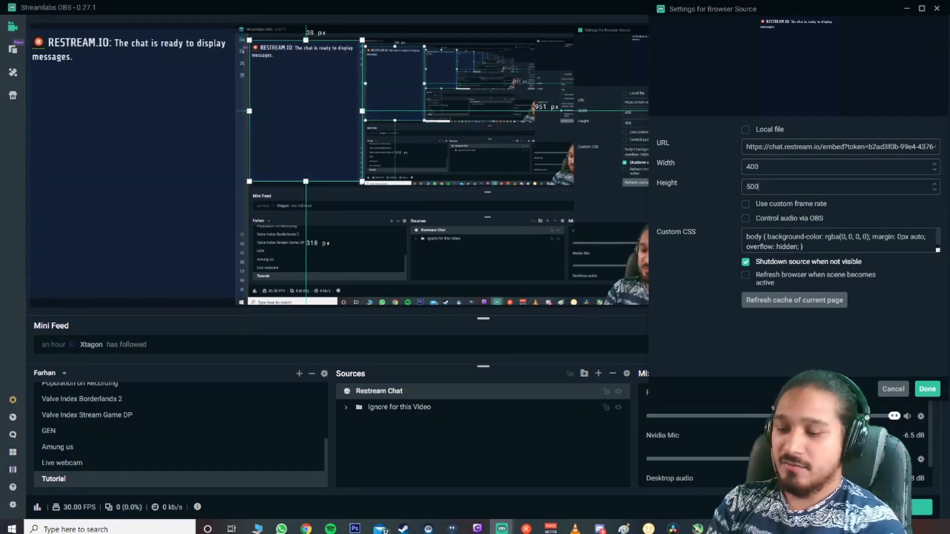
key("BackSpace")
key("BackSpace")
type("15")
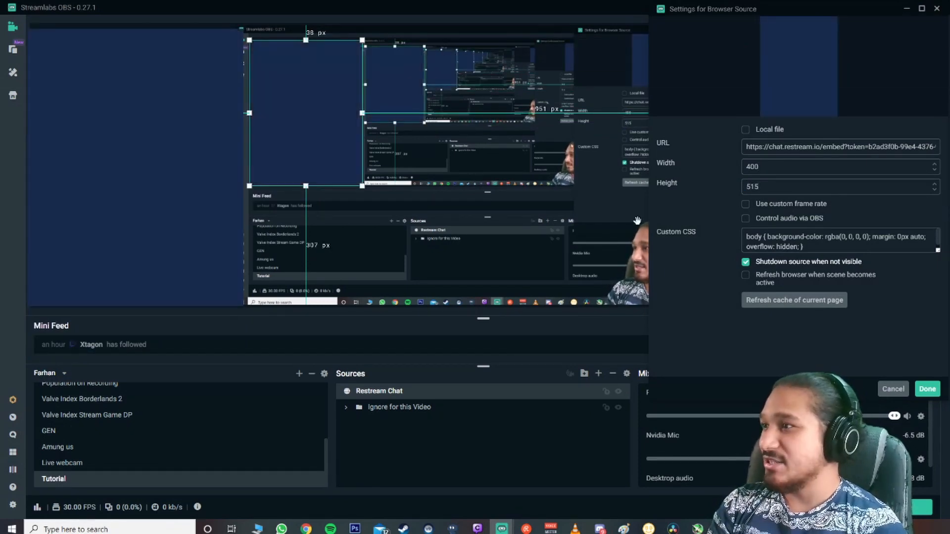
key("Return")
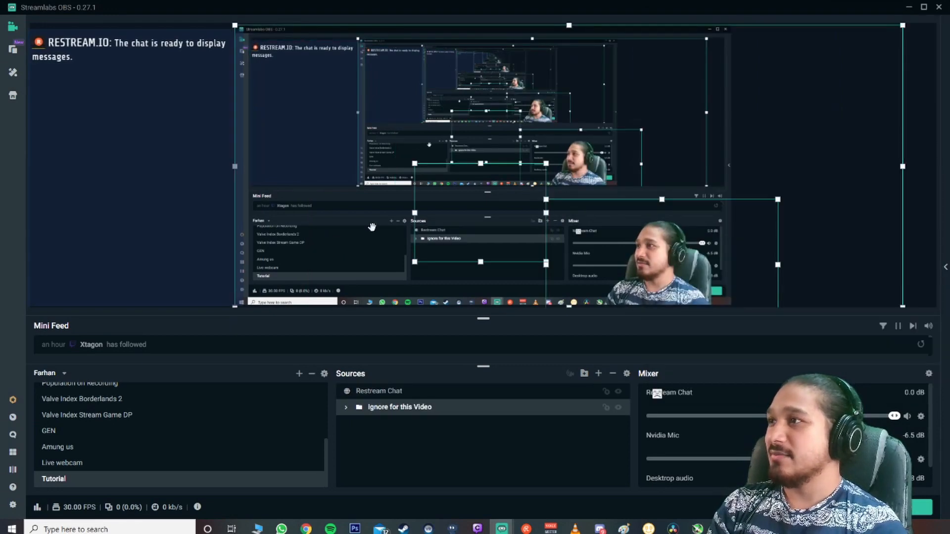
Step: Switch to the Restream Chat embed settings and set Chat Background Opacity to 0%
left_click(416, 165)
left_click(66, 188)
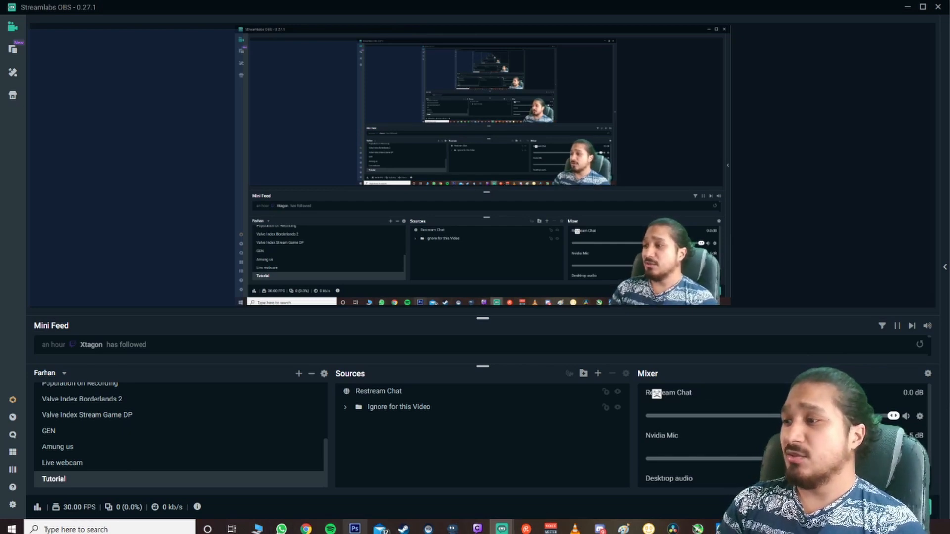
left_click(306, 528)
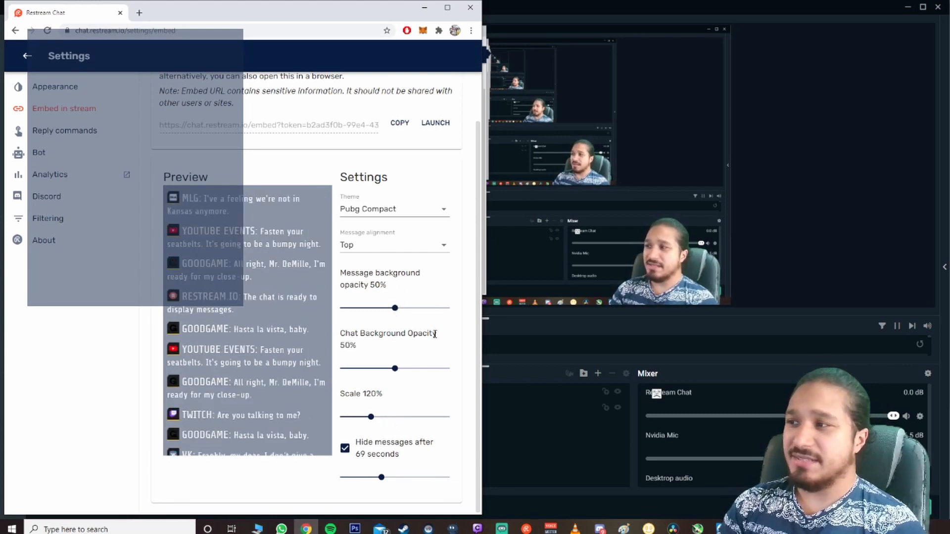
left_click_drag(395, 369, 340, 374)
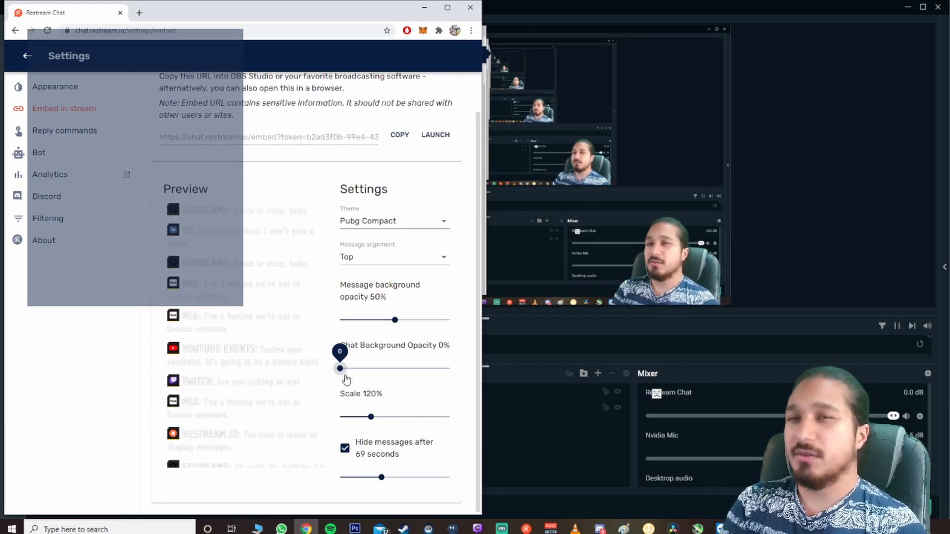
Step: Set Hide messages after to 60 seconds in the embed settings
mouse_move(370, 417)
left_mouse_down()
mouse_move(416, 417)
mouse_move(352, 417)
mouse_move(370, 417)
left_mouse_up()
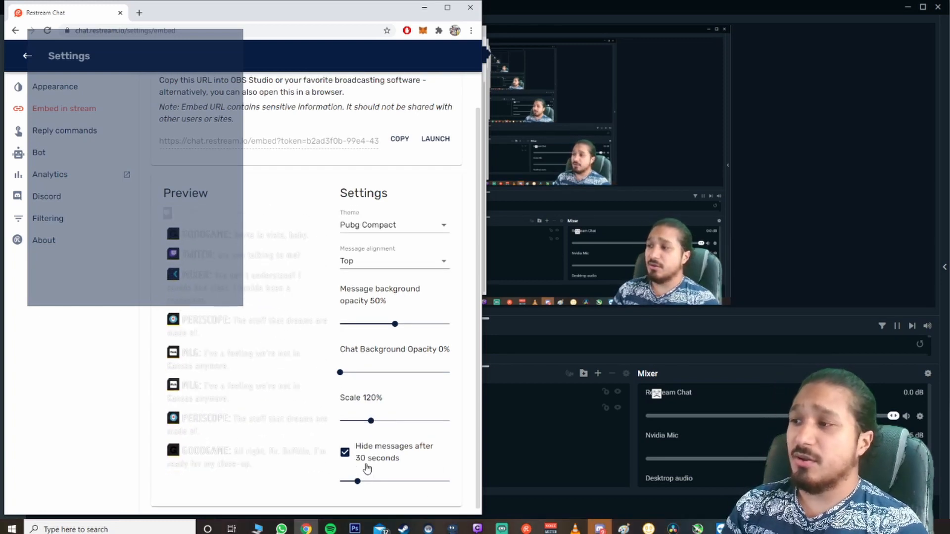
left_click(357, 481)
left_click_drag(357, 481, 376, 486)
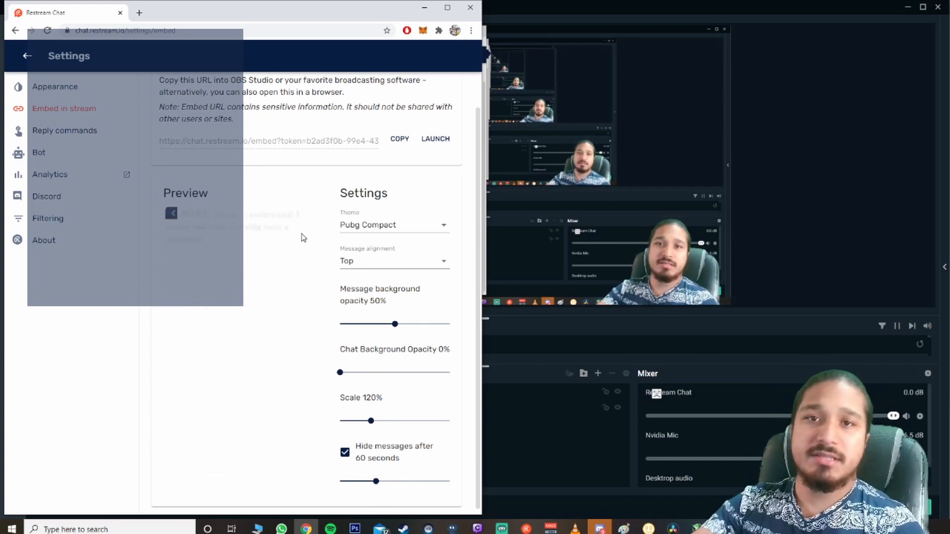
Step: Return to Streamlabs OBS and refresh the Restream Chat browser source's page cache
left_click(545, 9)
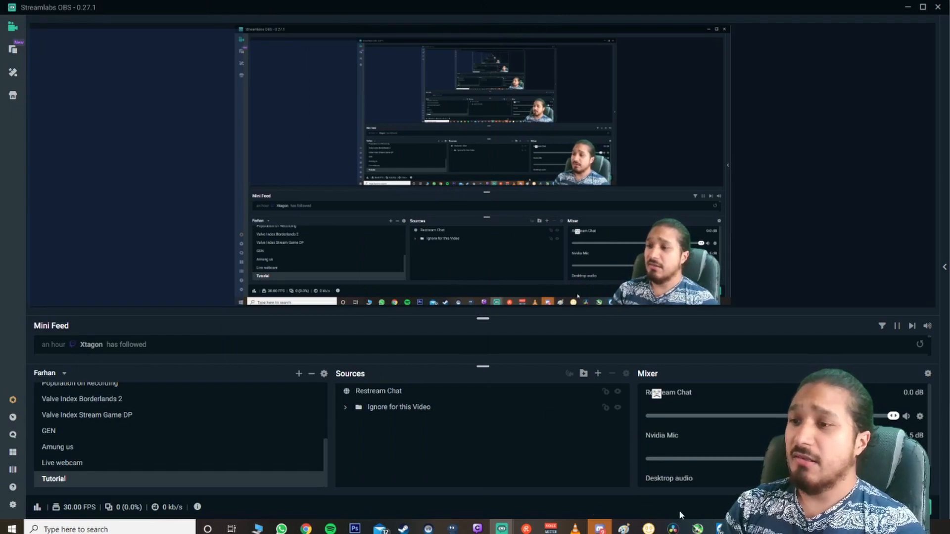
left_click(502, 529)
left_click(540, 494)
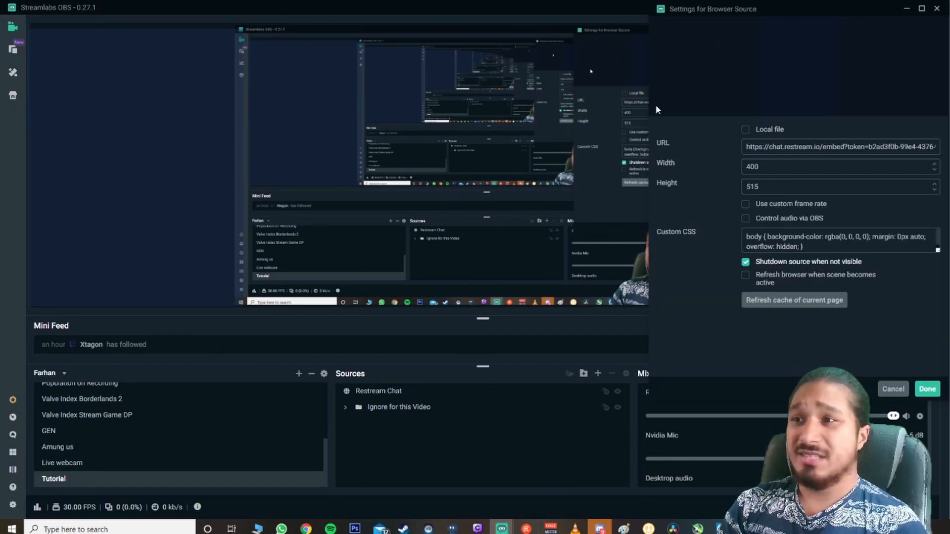
left_click(811, 300)
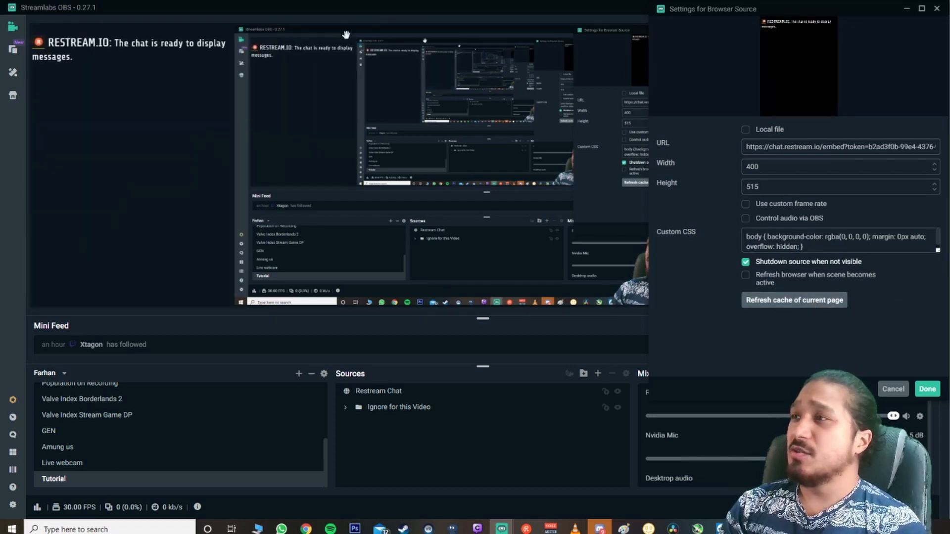
left_click(299, 74)
left_click(467, 86)
left_click(292, 69)
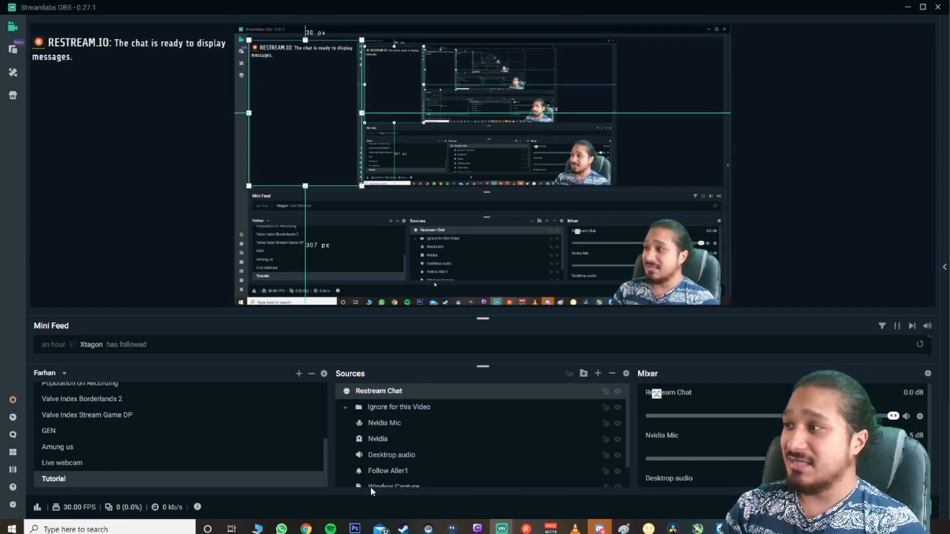
Step: Send the message TEST TEST TEST TEST in Restream Chat and switch back to Streamlabs OBS
type("TE")
type("ST TEST TEST TEST")
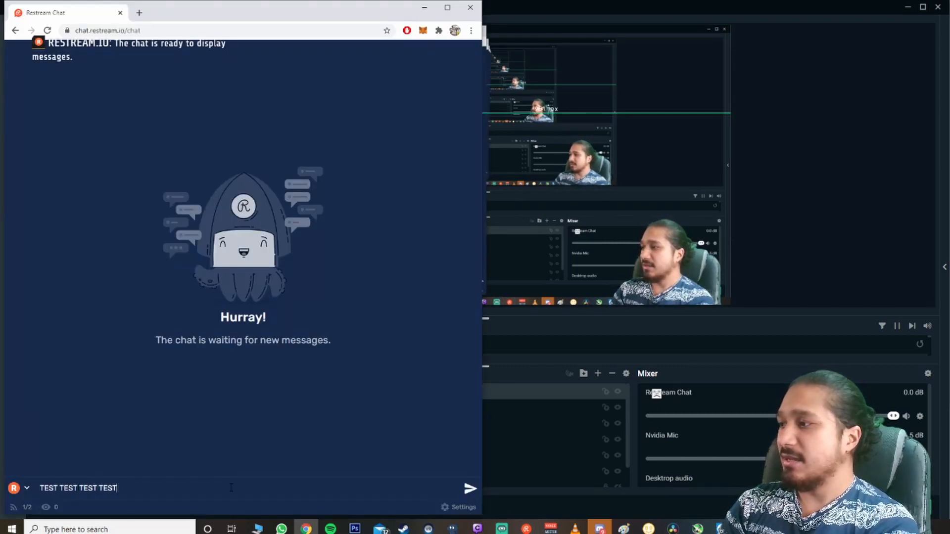
key("Return")
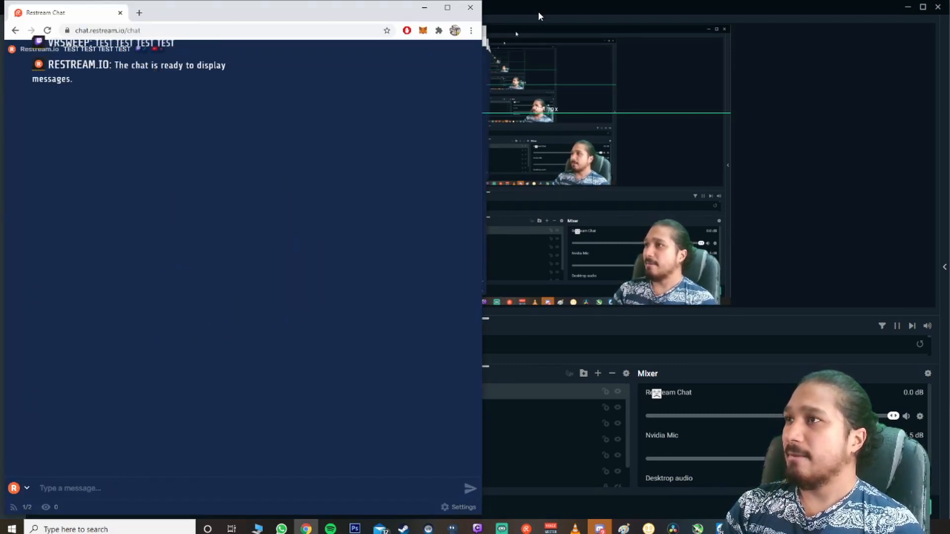
left_click(538, 11)
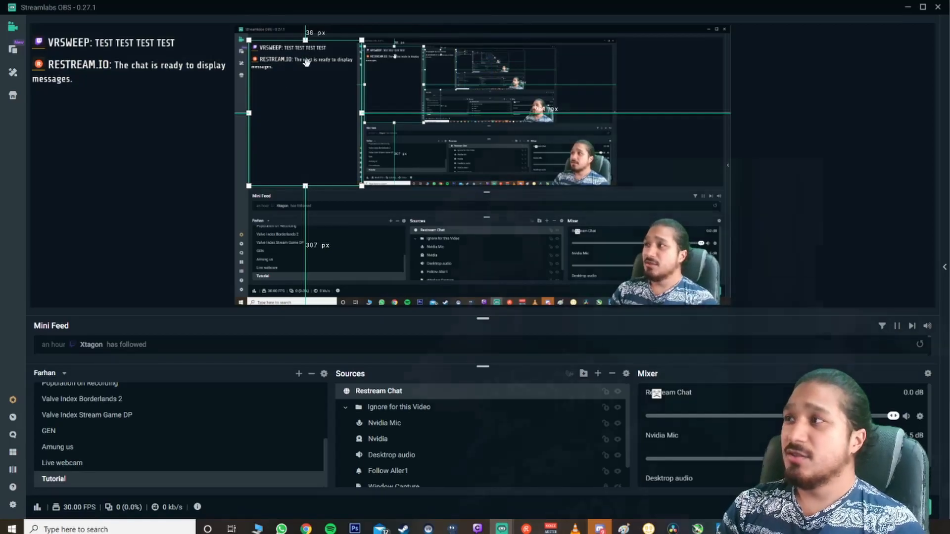